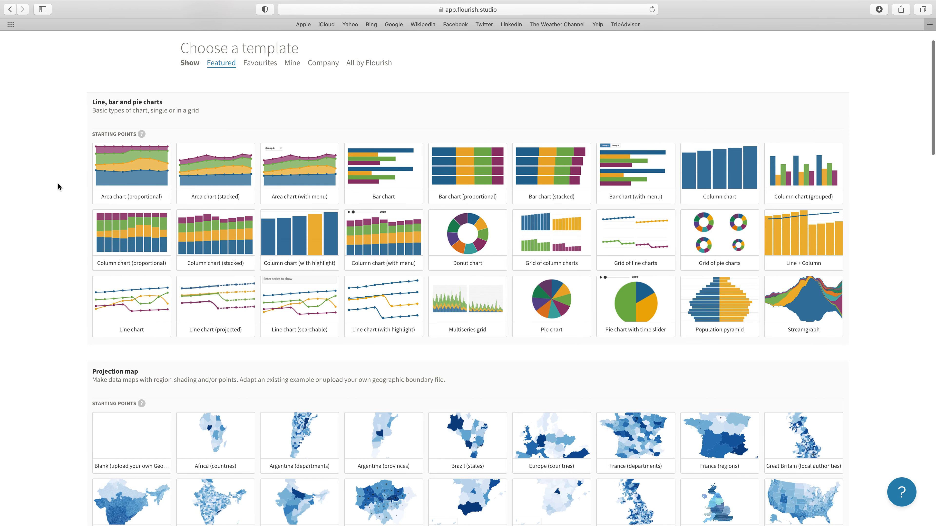
Step: Start a visualisation from the Line chart template and choose VIC3002 Sample Flourish Data.xlsx from the Desktop as its data upload
{"action": "left_click", "coordinate": [127, 312]}
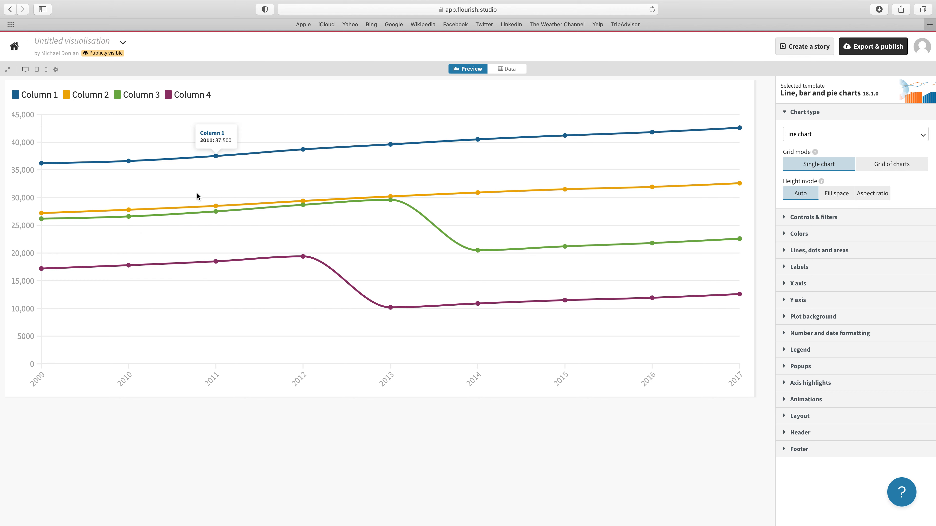
{"action": "left_click", "coordinate": [503, 68]}
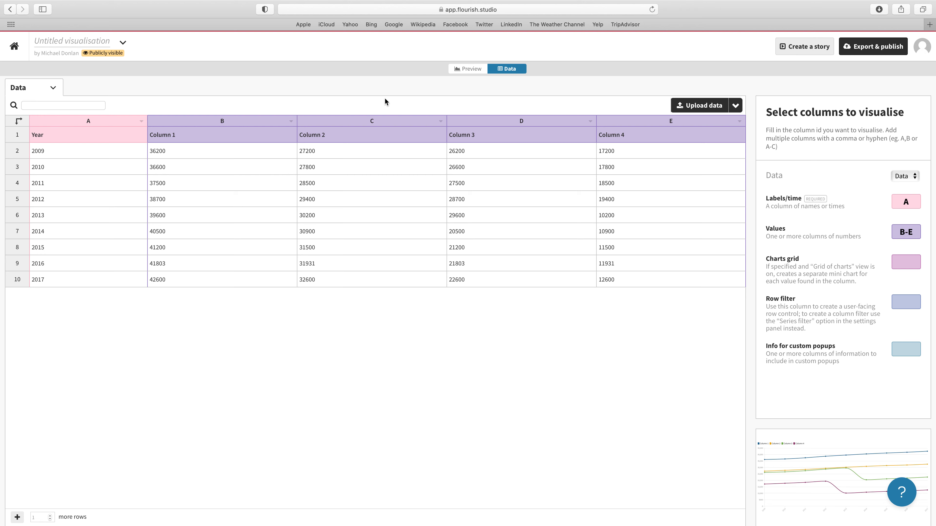
{"action": "left_click", "coordinate": [704, 106]}
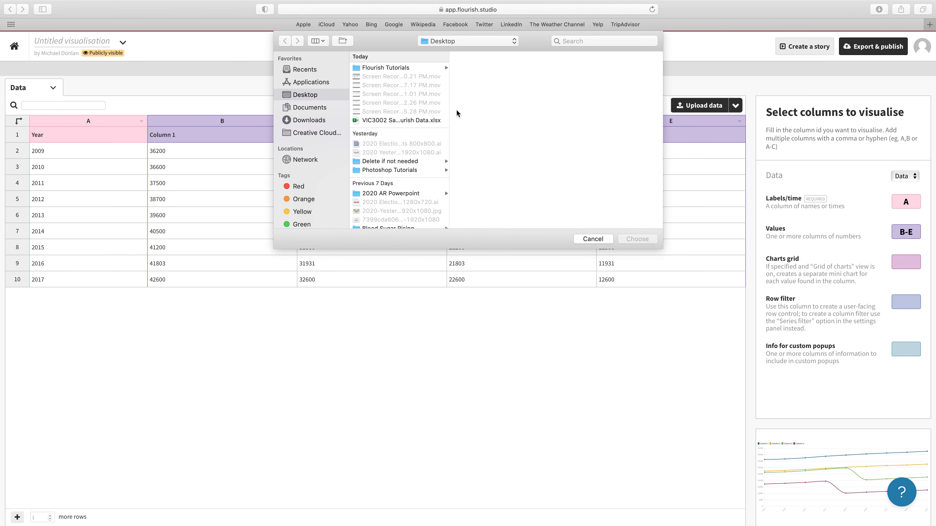
{"action": "left_click_drag", "start_coordinate": [448, 205], "coordinate": [498, 204]}
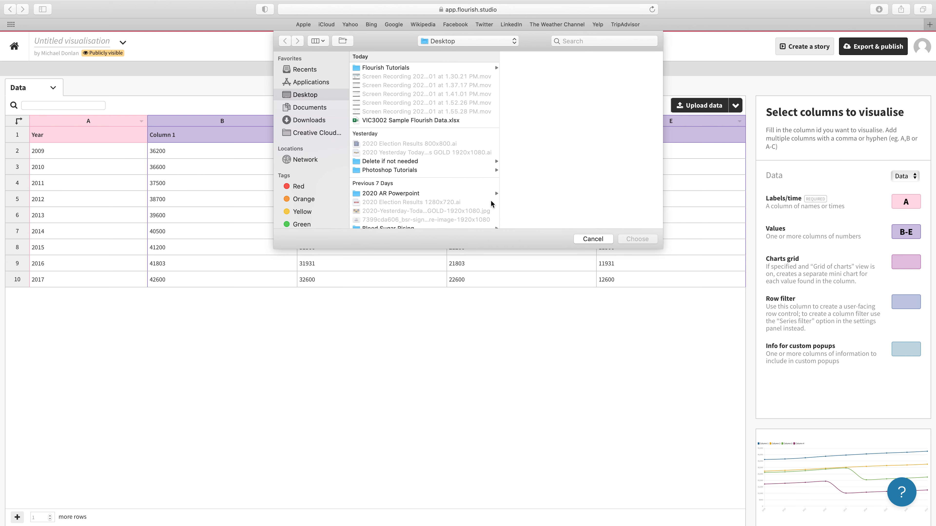
{"action": "left_click", "coordinate": [383, 120]}
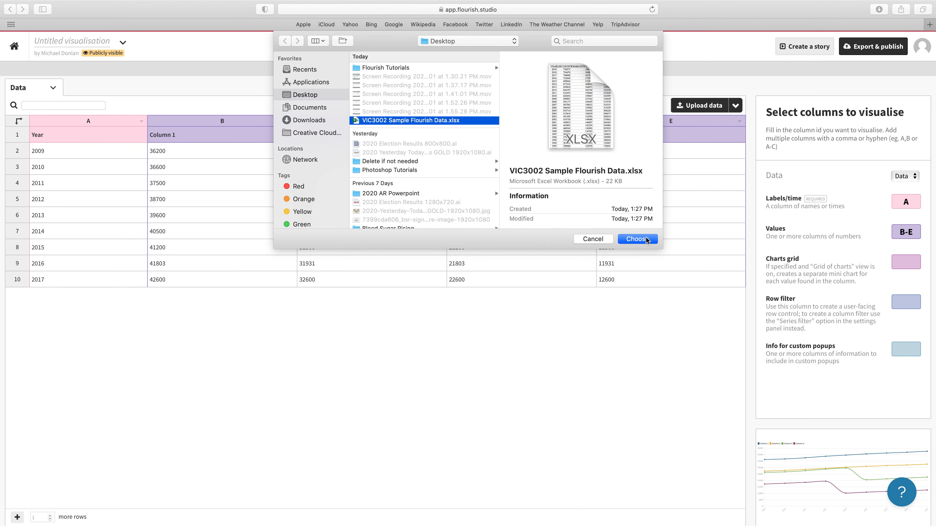
{"action": "left_click", "coordinate": [645, 238]}
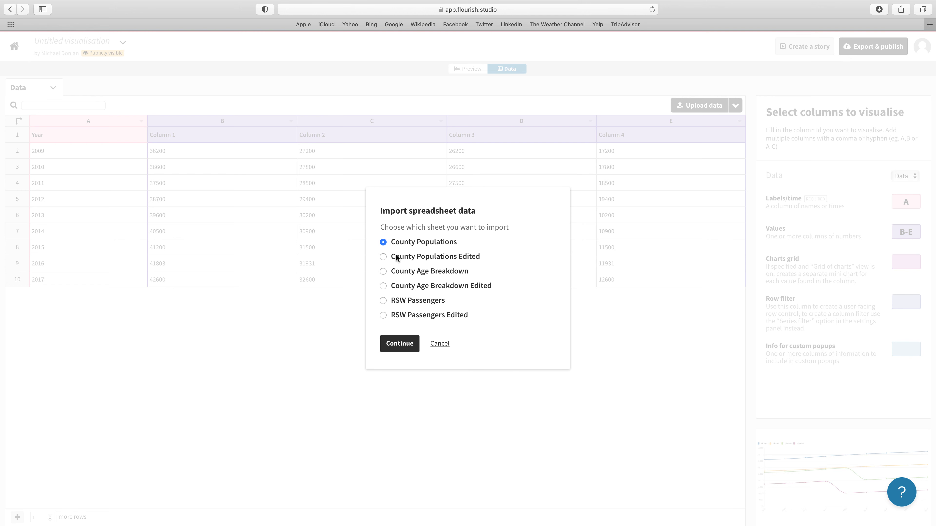
Step: Import the RSW Passengers Edited sheet publicly, replacing the sample data, and proceed to column selection
{"action": "left_click", "coordinate": [383, 315]}
{"action": "left_click", "coordinate": [398, 347]}
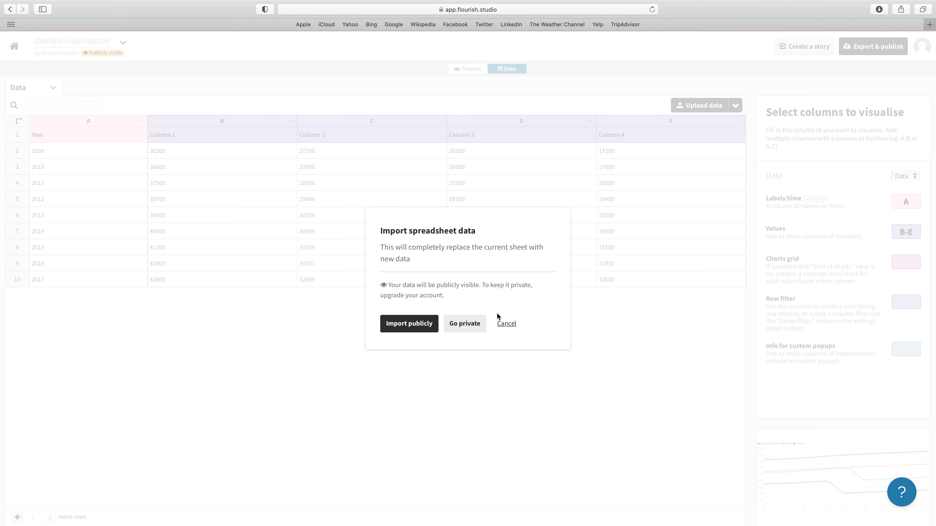
{"action": "left_click", "coordinate": [412, 324]}
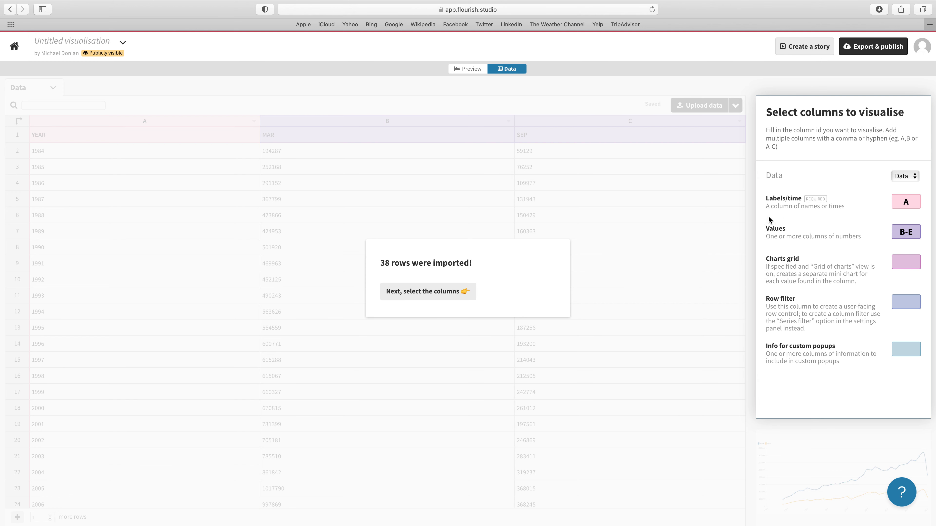
{"action": "left_click", "coordinate": [451, 292]}
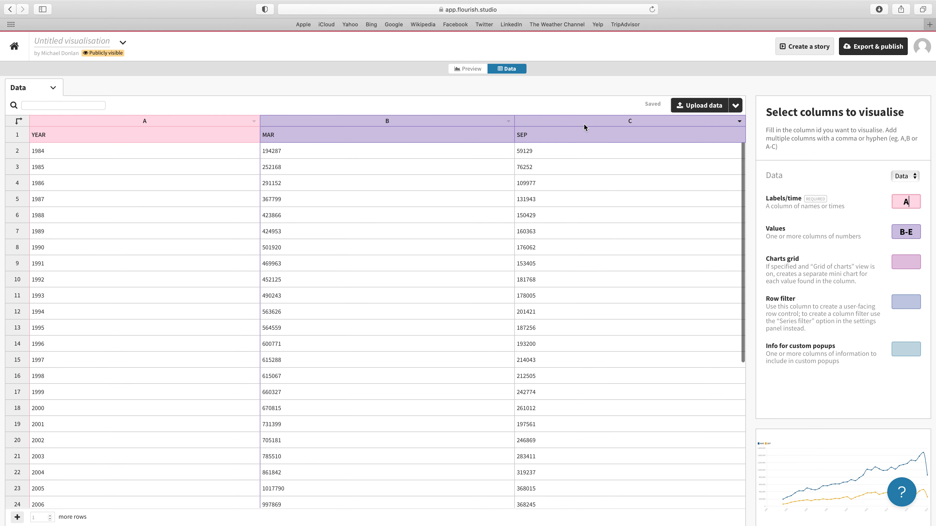
Step: Set the Values columns to B-C and check the plotted data points in the chart preview
{"action": "left_click", "coordinate": [913, 231]}
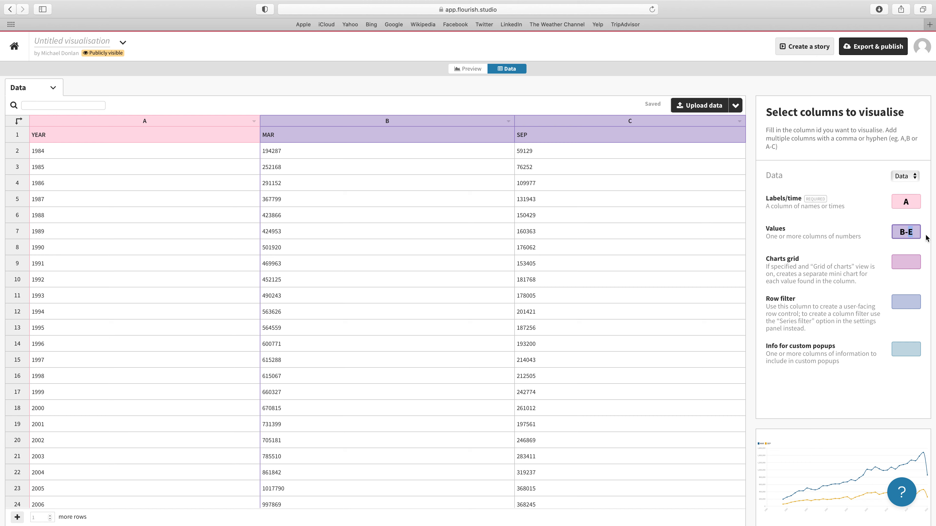
{"action": "type", "text": "C"}
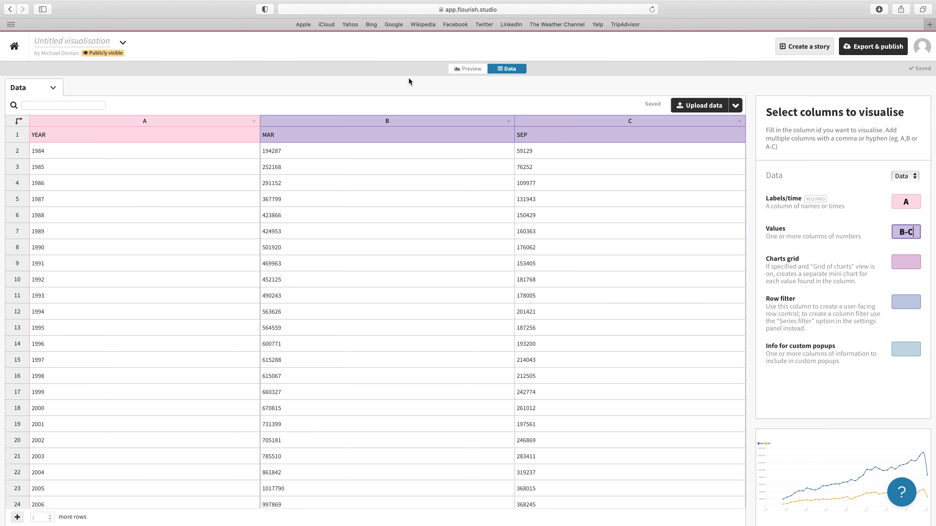
{"action": "left_click", "coordinate": [472, 69]}
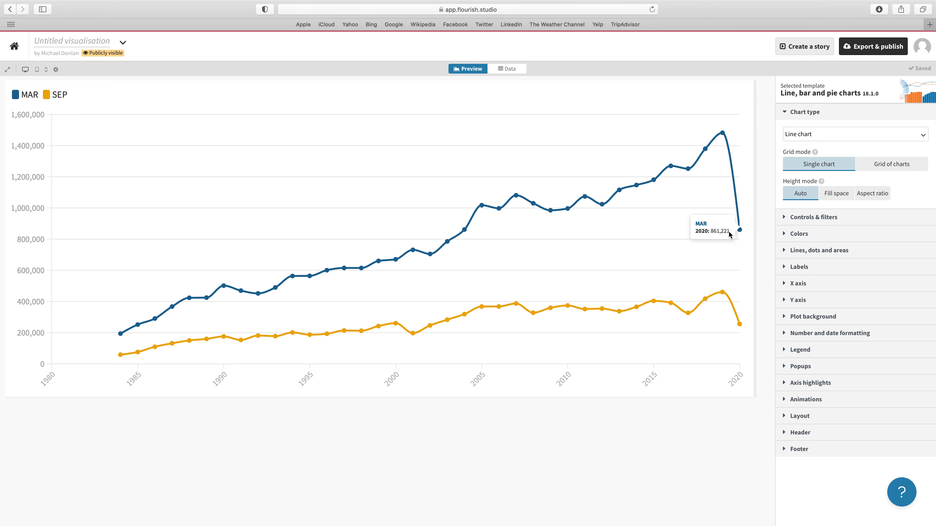
{"action": "mouse_move", "coordinate": [739, 224]}
{"action": "mouse_move", "coordinate": [718, 290]}
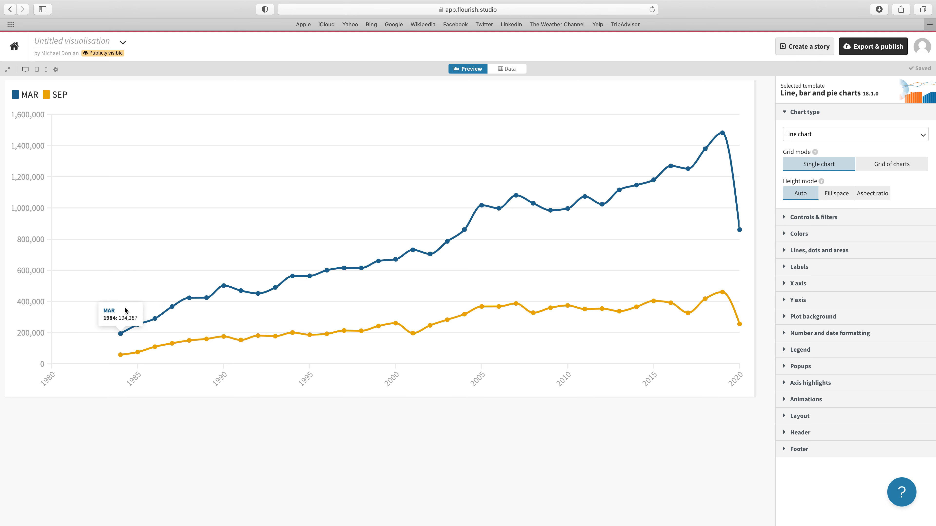
{"action": "mouse_move", "coordinate": [558, 212]}
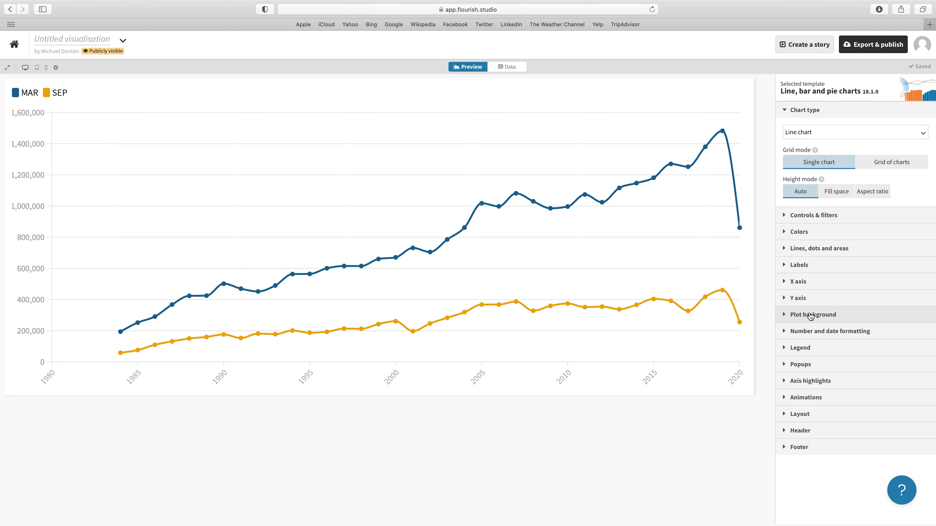
Step: Give the chart header the title "Passenger traffic at RSW"
{"action": "left_click", "coordinate": [793, 433]}
{"action": "scroll", "coordinate": [817, 398], "scroll_direction": "down", "scroll_amount": 2}
{"action": "scroll", "coordinate": [821, 392], "scroll_direction": "down", "scroll_amount": 4}
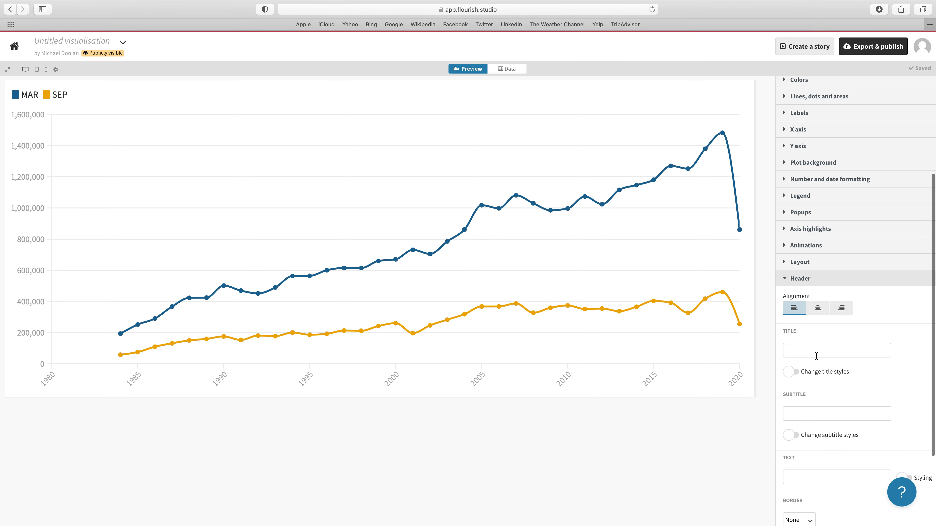
{"action": "left_click", "coordinate": [811, 347]}
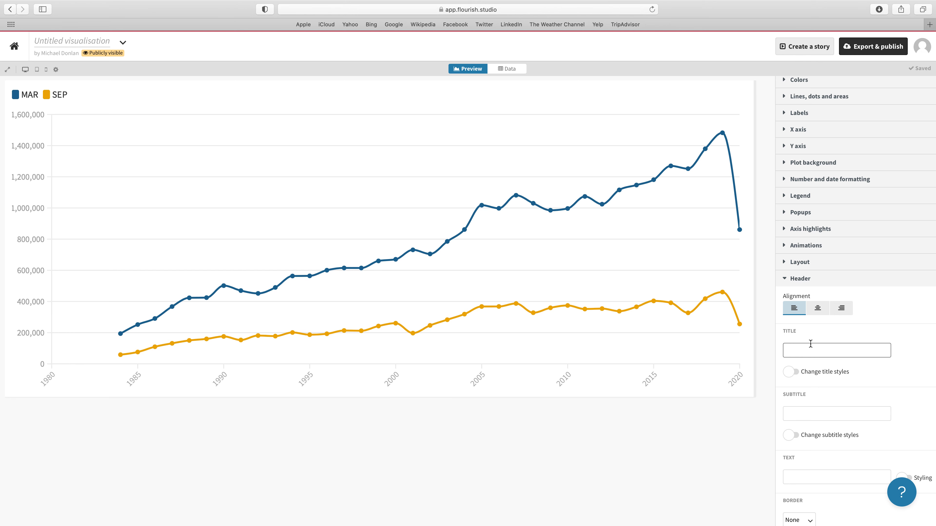
{"action": "type", "text": "Passenger traffic at RSW"}
Step: Add the header text "Here's a look at RSW's slowest and busiest months of the year going back to 1984."
{"action": "left_click", "coordinate": [796, 479]}
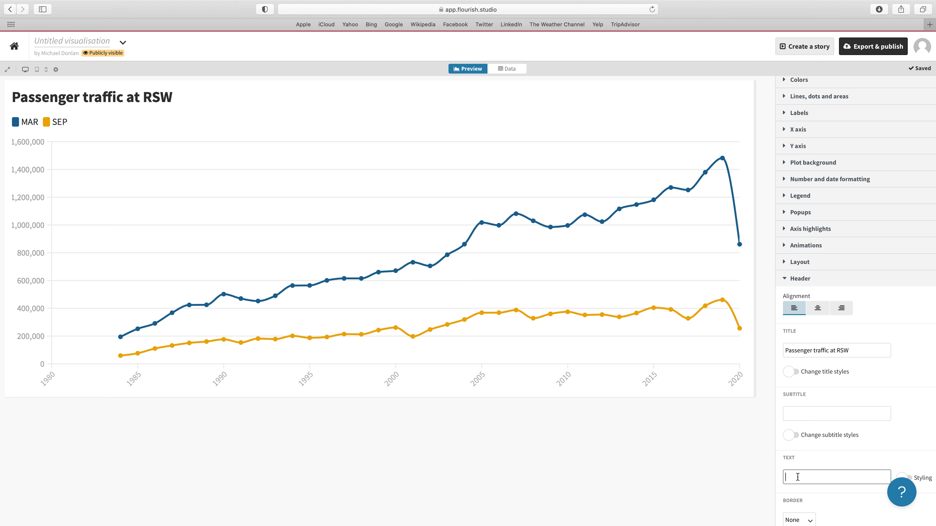
{"action": "type", "text": "He"}
{"action": "type", "text": "west and "}
{"action": "type", "text": "busiest mor"}
{"action": "type", "text": "ths of the year goi"}
{"action": "type", "text": "ng back to"}
{"action": "type", "text": " 198"}
{"action": "type", "text": "4"}
{"action": "type", "text": "."}
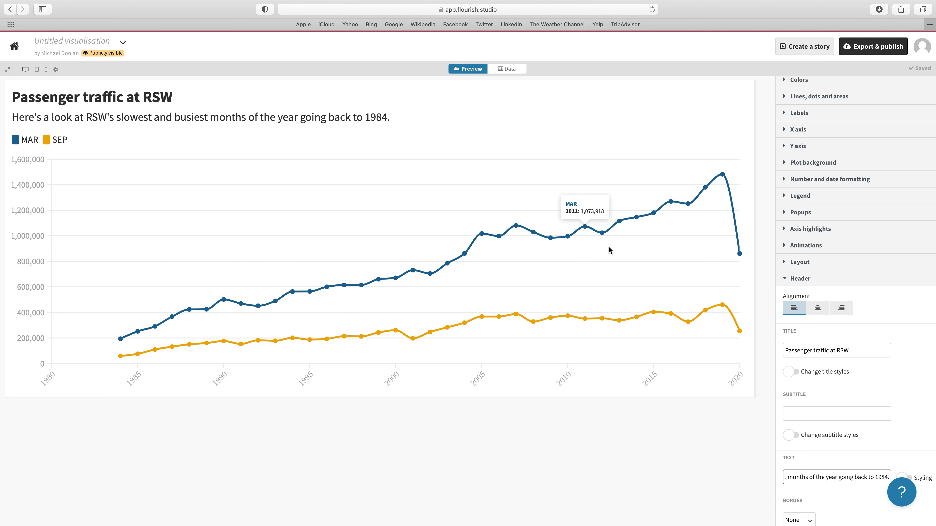
Step: Add the footer note "SOURCE: Lee County Port Authority" and a secondary note reading "Graphic by" with the author's name
{"action": "scroll", "coordinate": [844, 355], "scroll_direction": "down", "scroll_amount": 5}
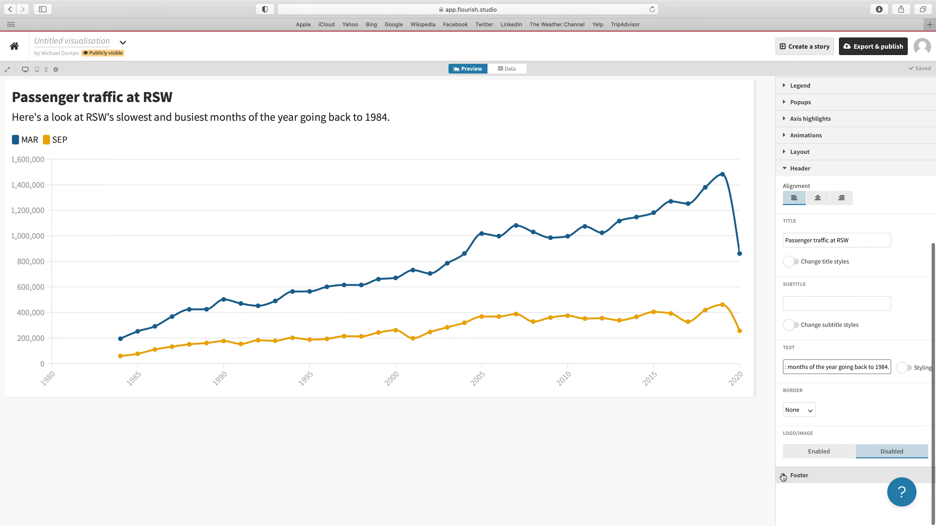
{"action": "left_click", "coordinate": [788, 476]}
{"action": "scroll", "coordinate": [821, 413], "scroll_direction": "down", "scroll_amount": 10}
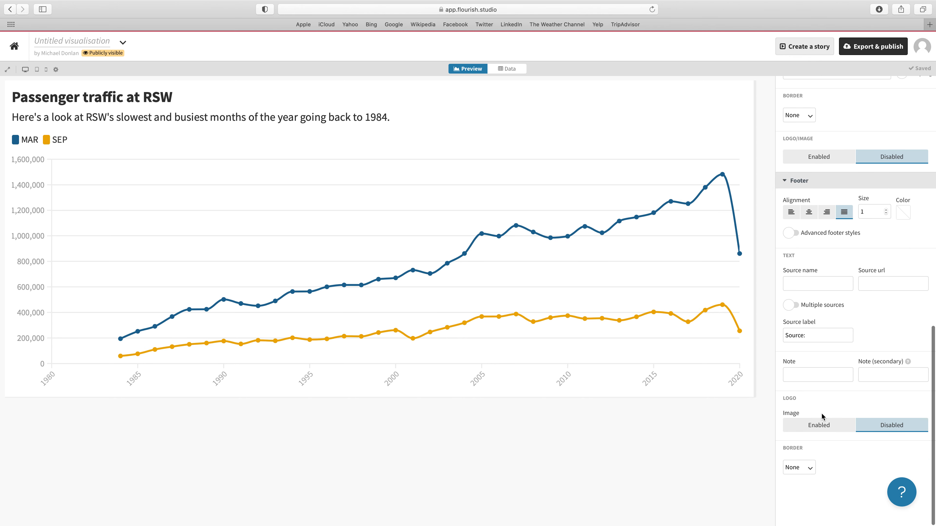
{"action": "left_click", "coordinate": [797, 378]}
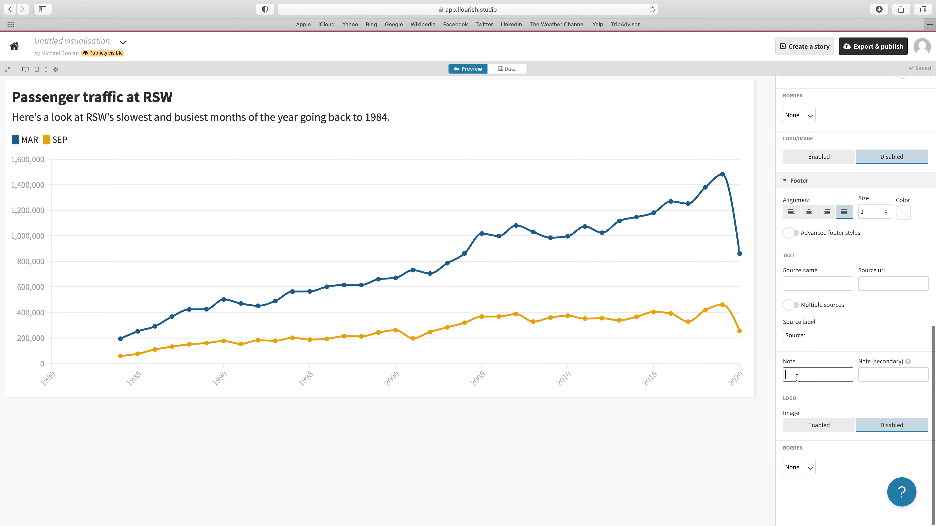
{"action": "type", "text": "SOURCE:"}
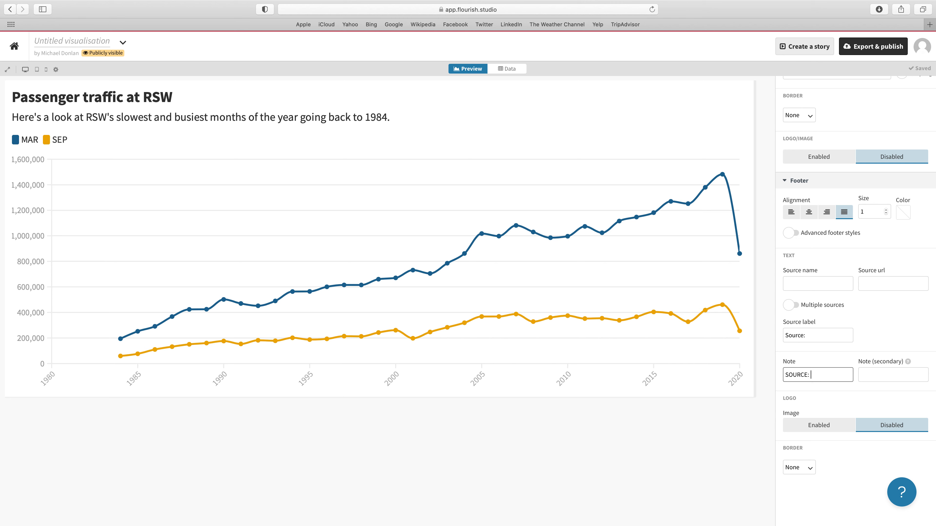
{"action": "type", "text": "Lee County Port Authority"}
{"action": "key", "text": "Tab"}
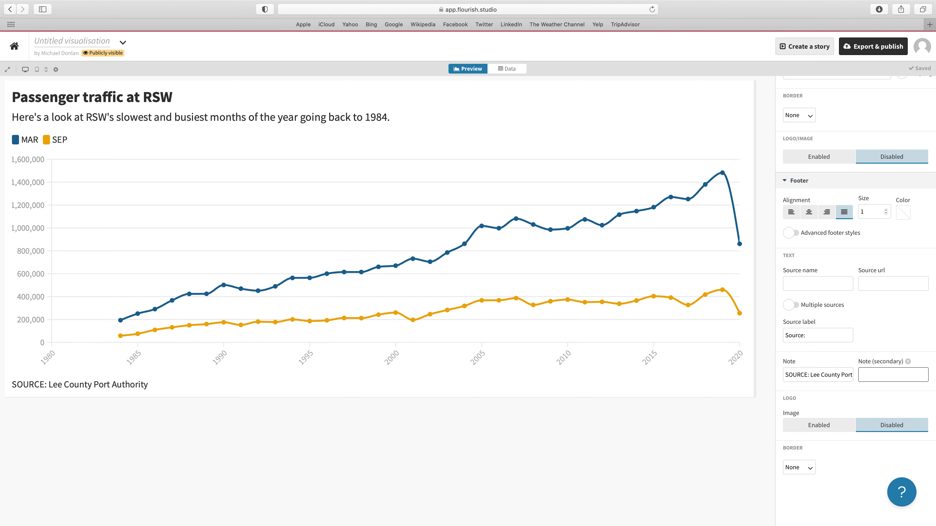
{"action": "type", "text": "Graphic by Michael Donlan"}
Step: Set the footer text size to .75 and its color to gray
{"action": "left_click", "coordinate": [869, 214]}
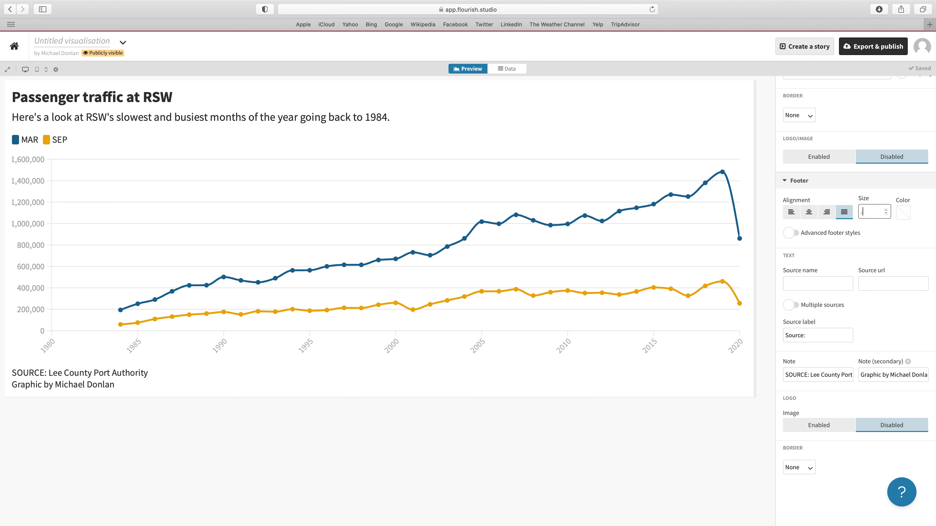
{"action": "type", "text": "5"}
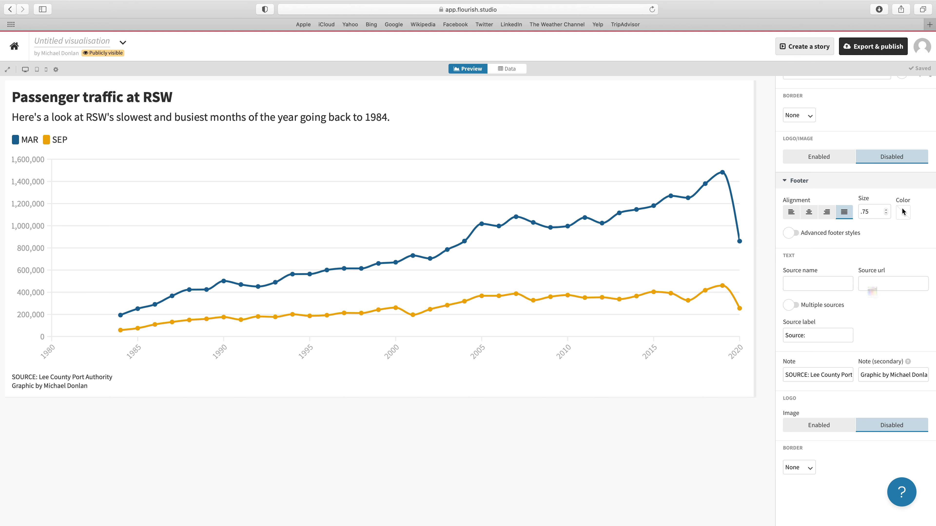
{"action": "left_click", "coordinate": [869, 309]}
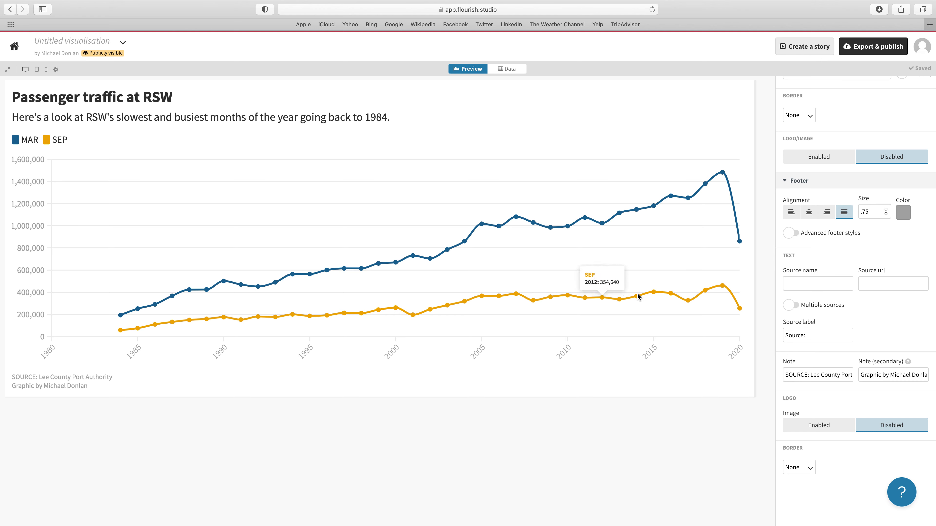
Step: Publish the visualisation for sharing and embedding without a password, and select its full website embed code
{"action": "scroll", "coordinate": [856, 86], "scroll_direction": "up", "scroll_amount": 1}
{"action": "scroll", "coordinate": [856, 87], "scroll_direction": "up", "scroll_amount": 5}
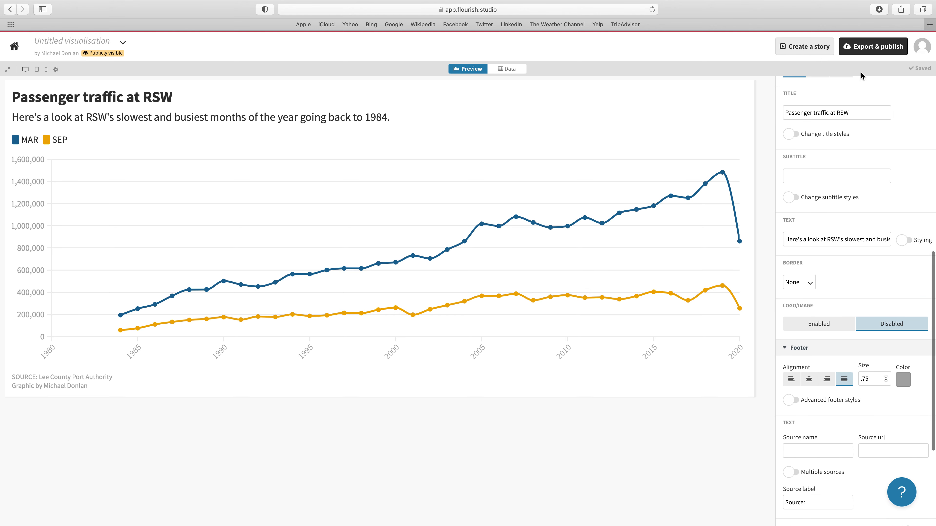
{"action": "left_click", "coordinate": [872, 48]}
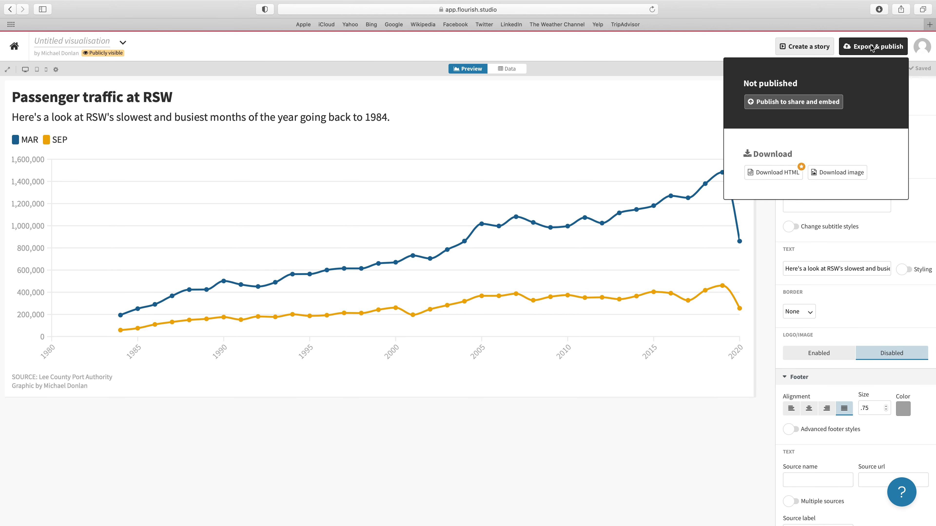
{"action": "left_click", "coordinate": [804, 107]}
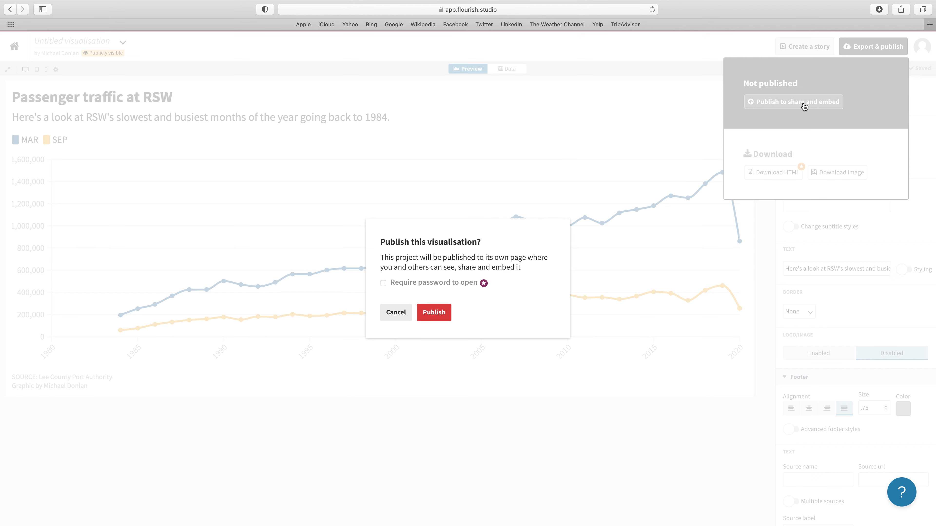
{"action": "left_click", "coordinate": [434, 313]}
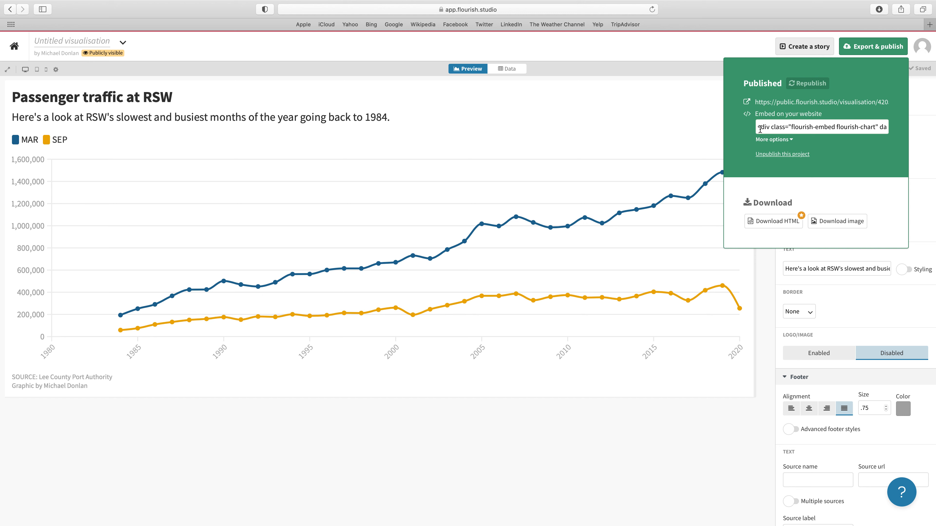
{"action": "left_click_drag", "start_coordinate": [759, 129], "coordinate": [901, 125]}
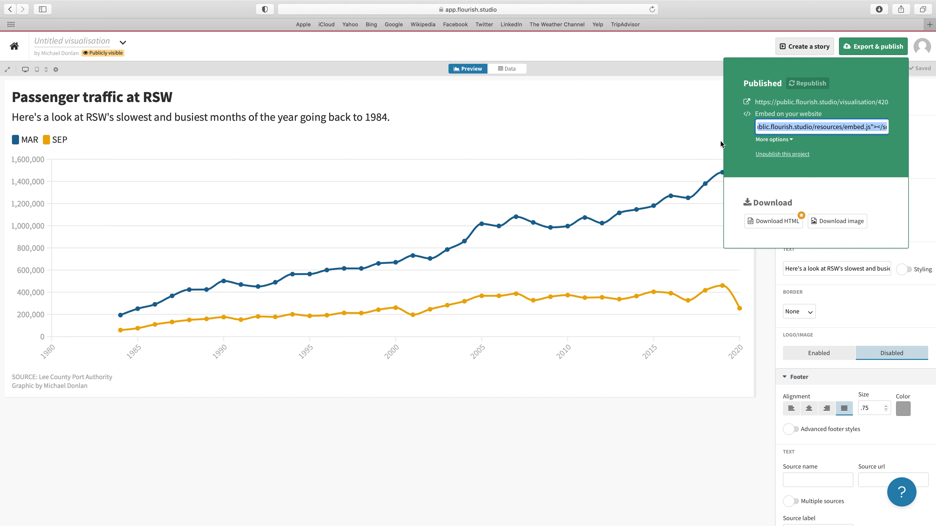
{"action": "left_click", "coordinate": [629, 111]}
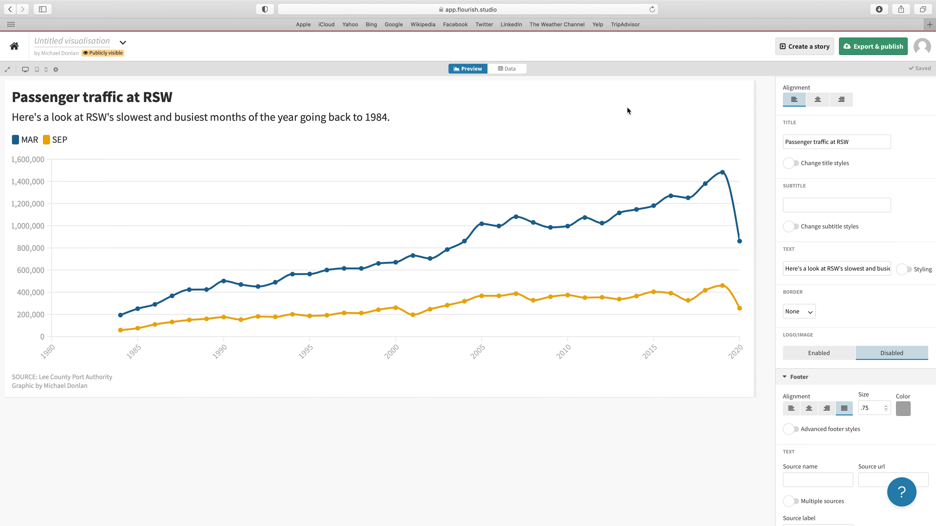
{"action": "scroll", "coordinate": [832, 326], "scroll_direction": "down", "scroll_amount": 2}
{"action": "scroll", "coordinate": [831, 321], "scroll_direction": "down", "scroll_amount": 5}
{"action": "scroll", "coordinate": [831, 320], "scroll_direction": "up", "scroll_amount": 12}
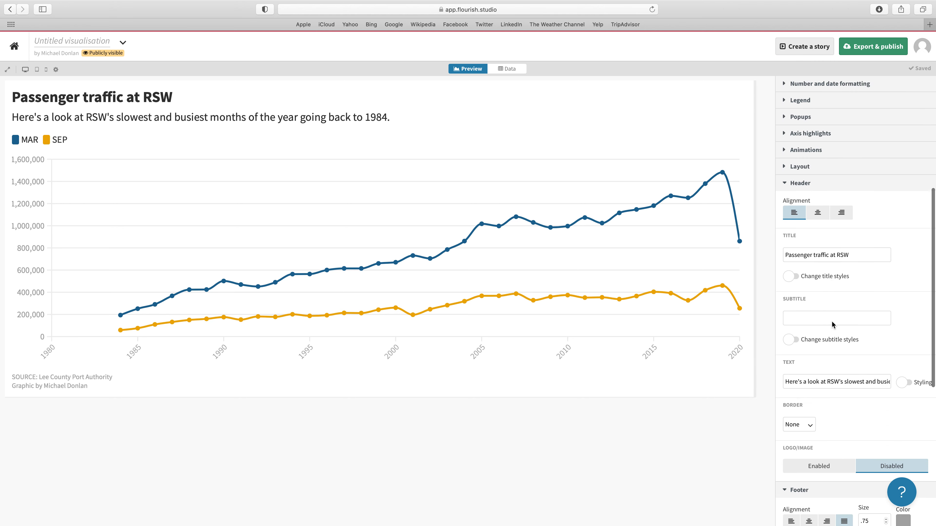
{"action": "scroll", "coordinate": [832, 320], "scroll_direction": "up", "scroll_amount": 12}
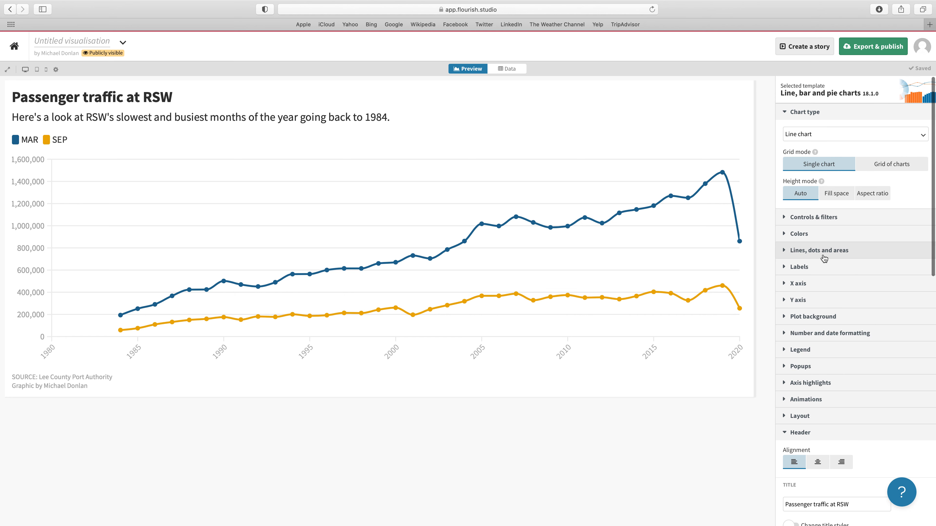